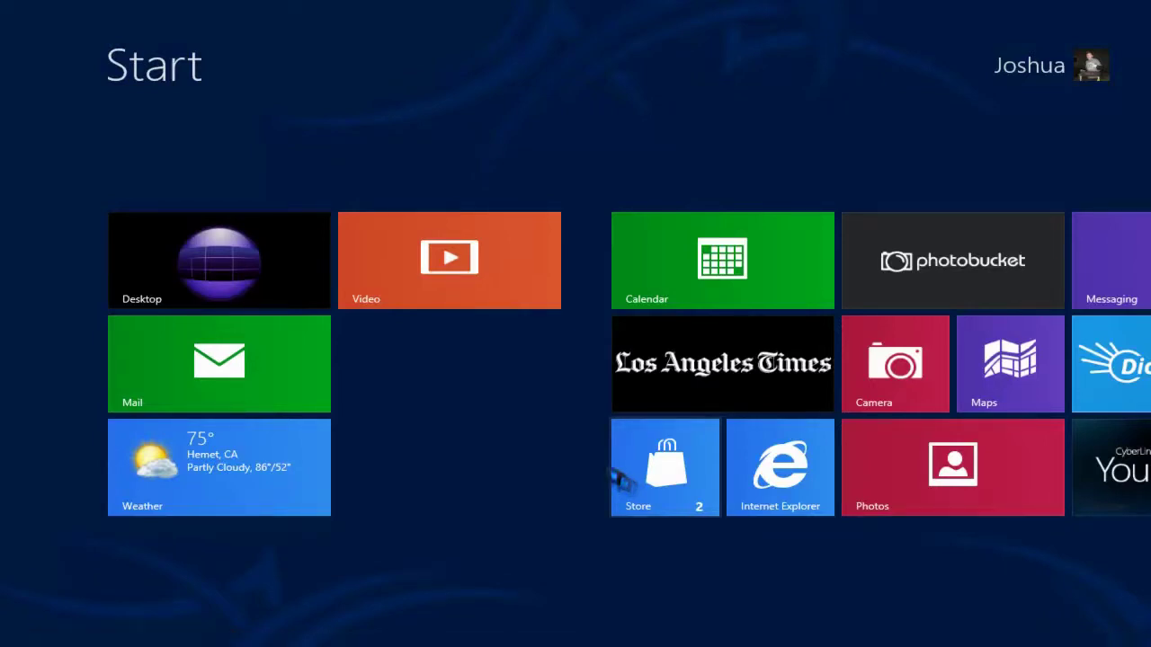
# - Go to the desktop and launch the Registry Editor by running regedit
pyautogui.click(266, 283)
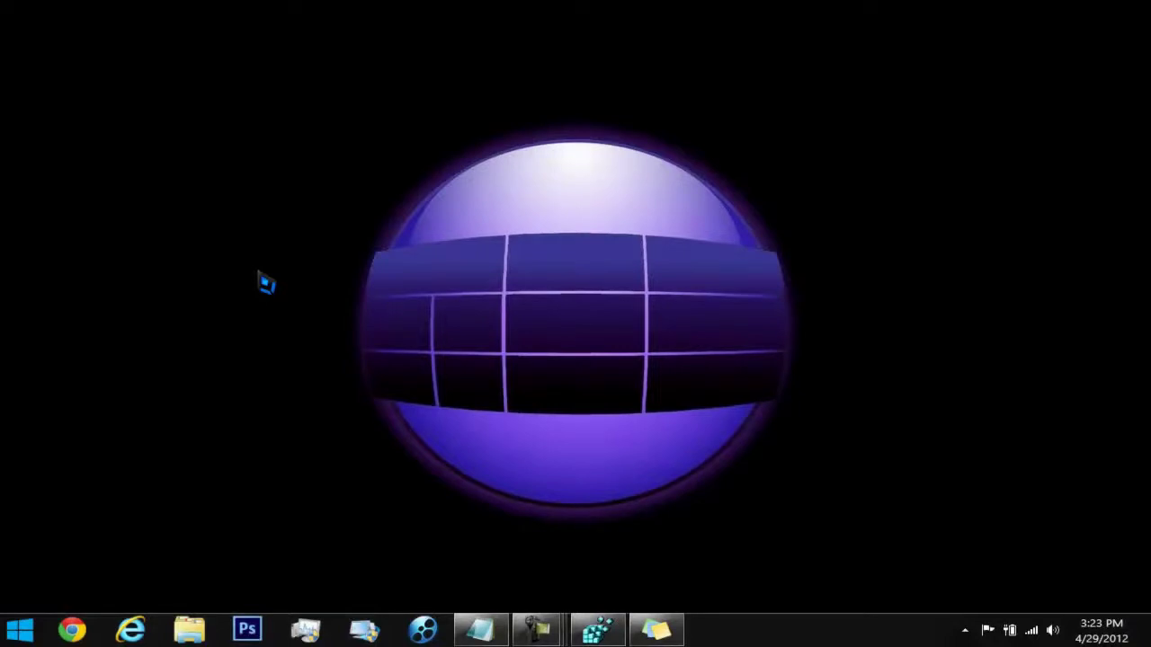
pyautogui.press('super+r')
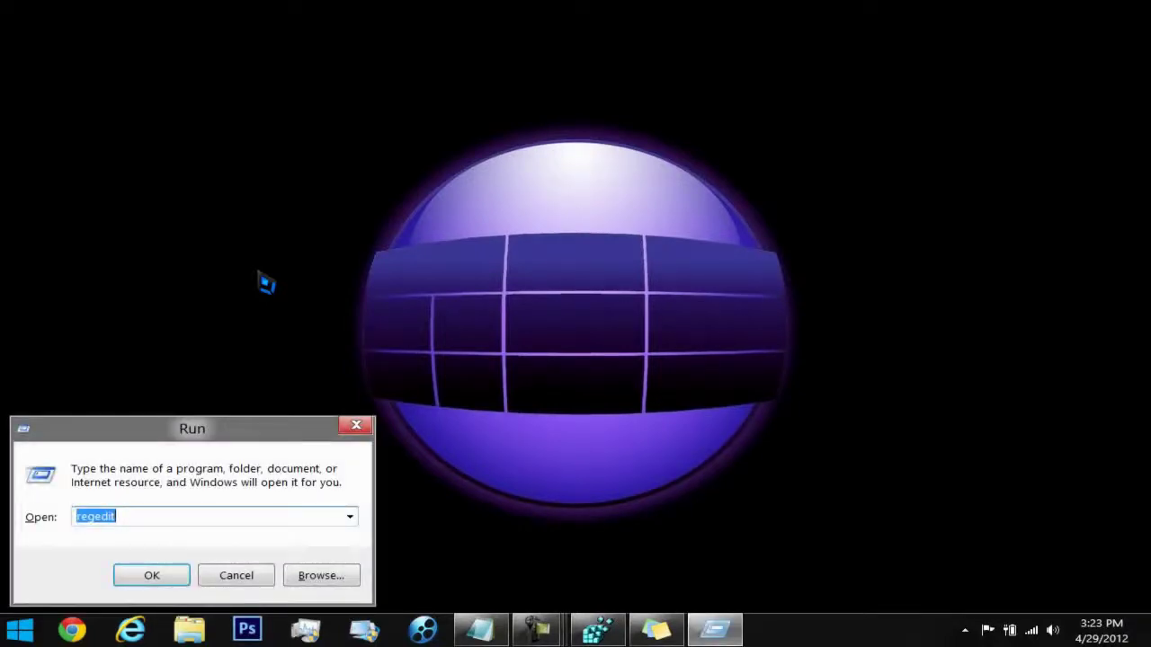
pyautogui.write('regedit')
pyautogui.press('Return')
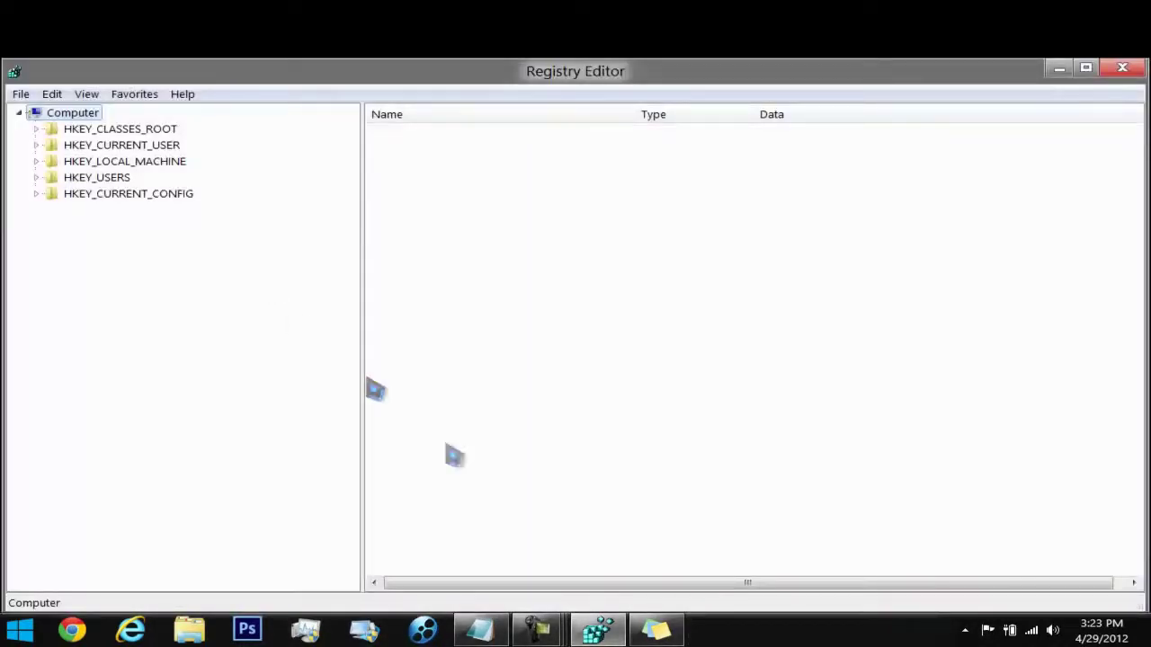
# - Bring up the sticky note with the registry path for reference and expand HKEY_CURRENT_USER\Software in the Registry Editor
pyautogui.click(657, 629)
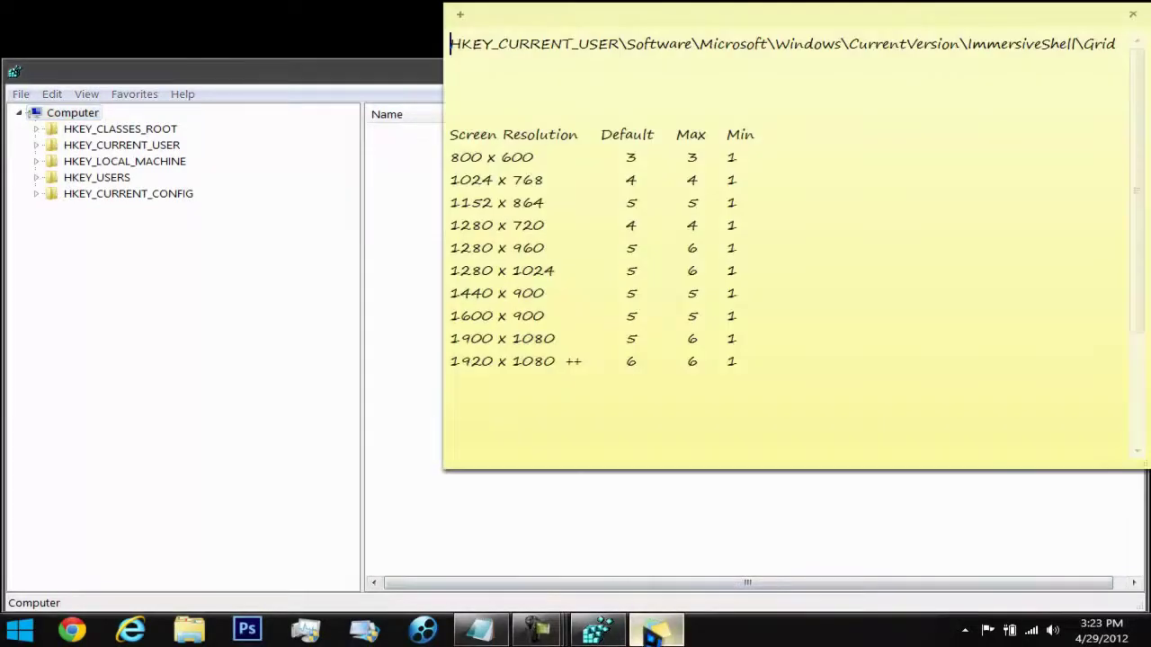
pyautogui.click(522, 540)
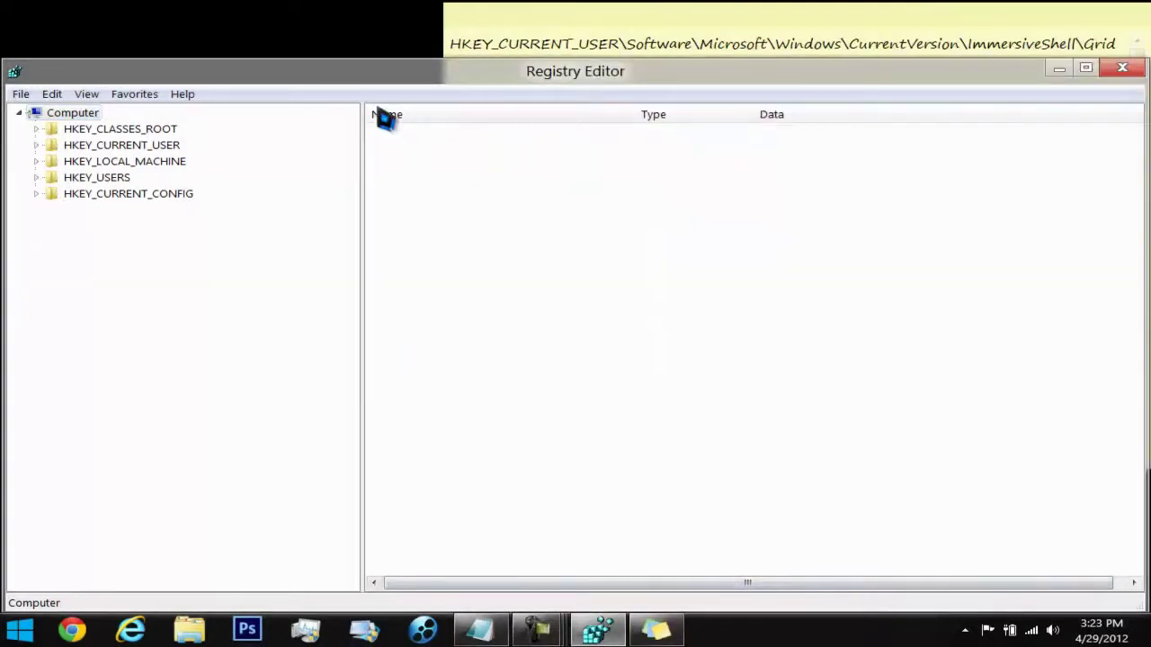
pyautogui.click(146, 146)
pyautogui.click(38, 146)
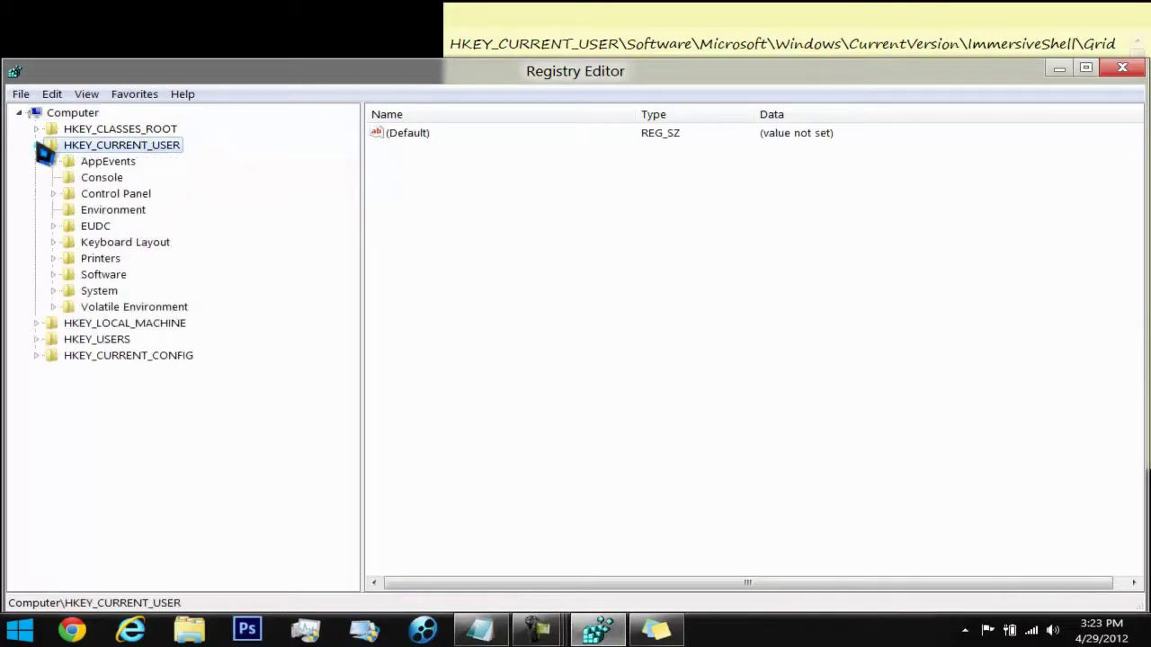
pyautogui.click(87, 277)
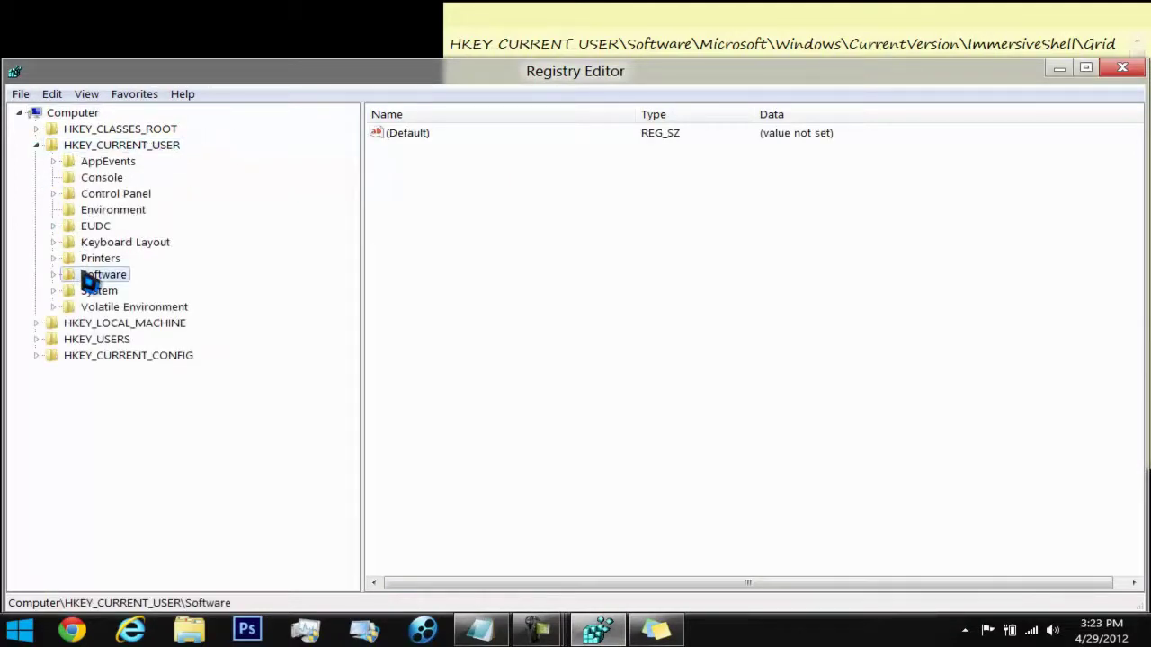
pyautogui.click(54, 275)
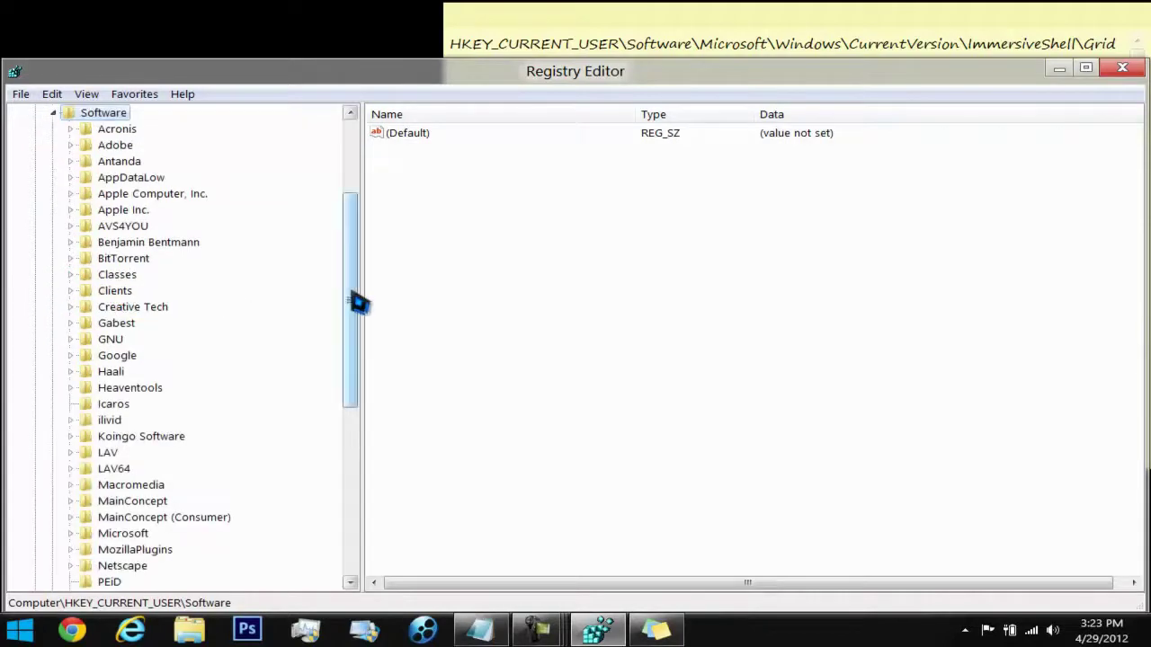
# - Expand the Microsoft key under Software and the Windows key inside it
pyautogui.moveTo(357, 302); pyautogui.dragTo(367, 429)
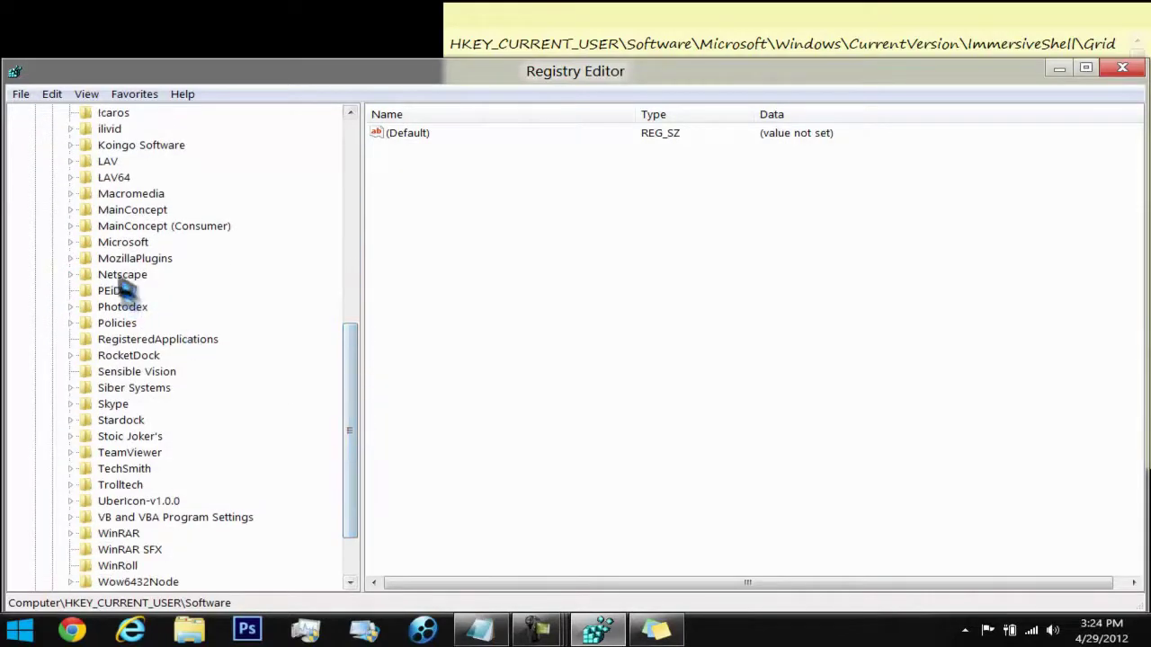
pyautogui.click(122, 243)
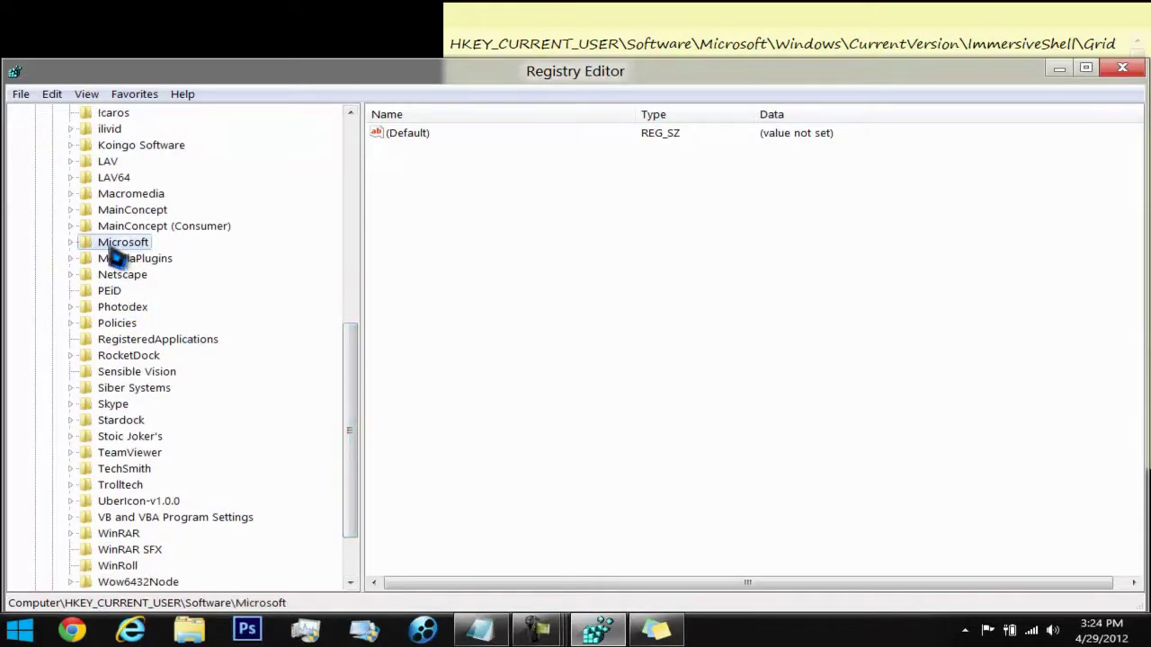
pyautogui.click(72, 244)
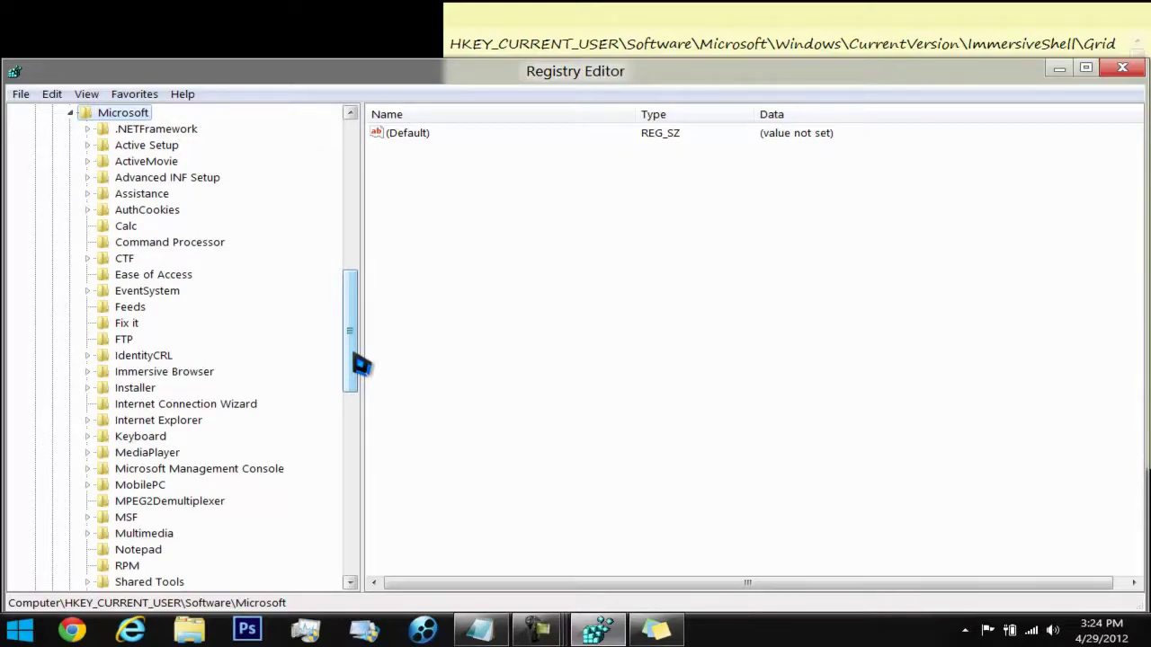
pyautogui.moveTo(355, 358); pyautogui.dragTo(350, 475)
pyautogui.click(135, 276)
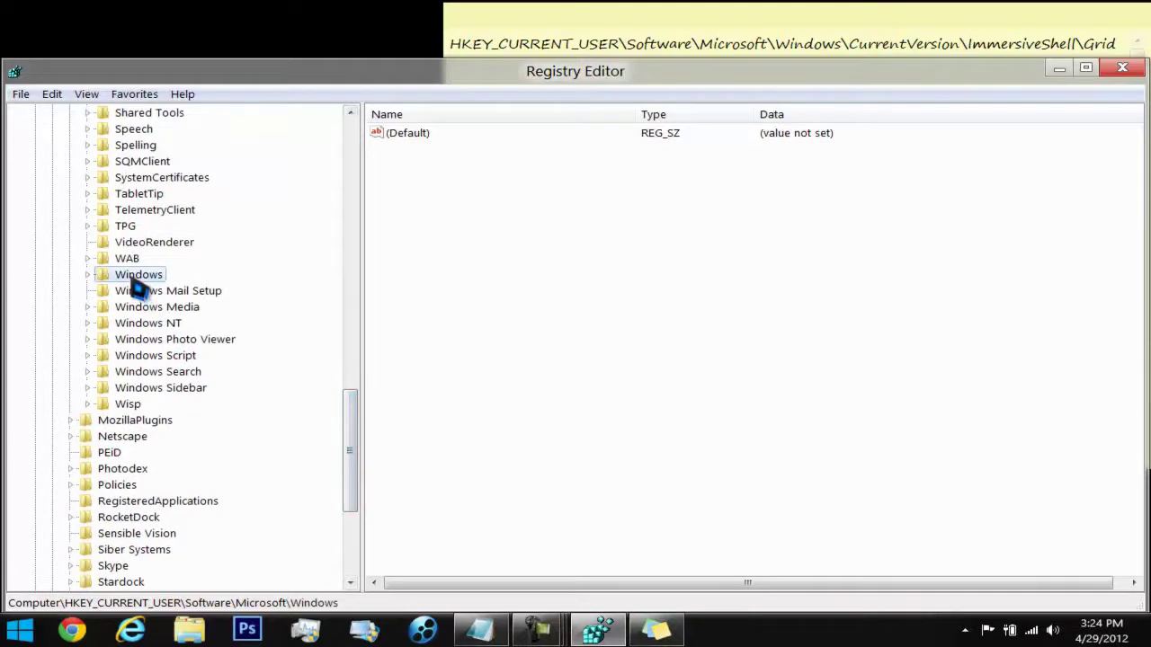
pyautogui.click(88, 275)
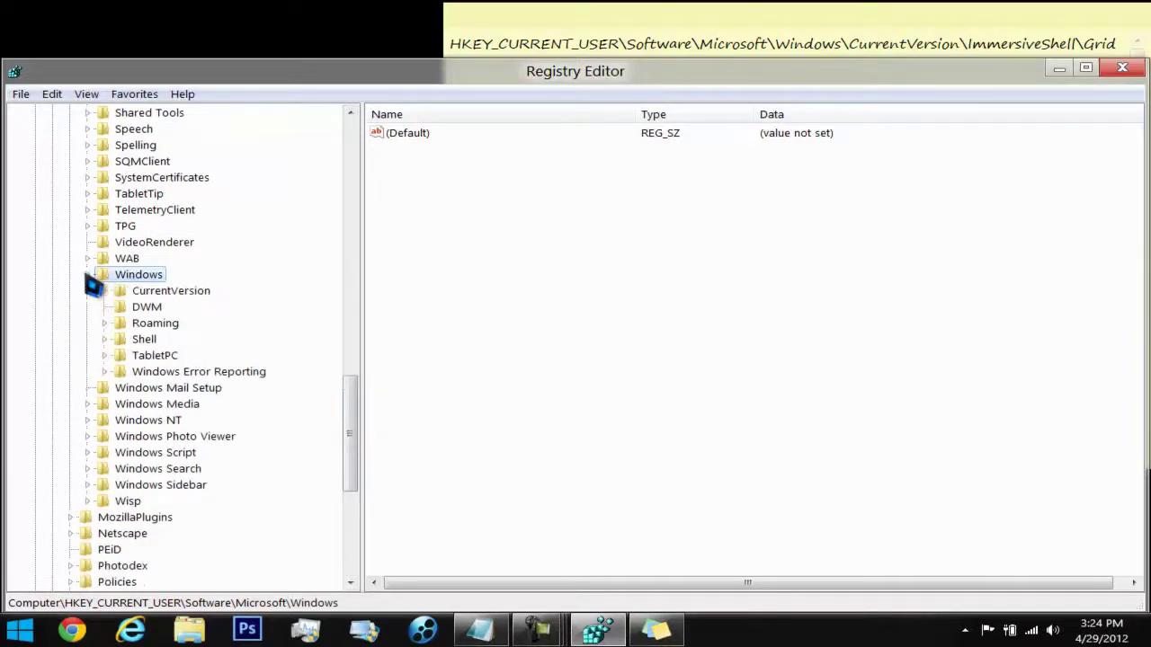
# - Expand CurrentVersion and ImmersiveShell under the Windows key and select the Grid key to list its values
pyautogui.click(137, 294)
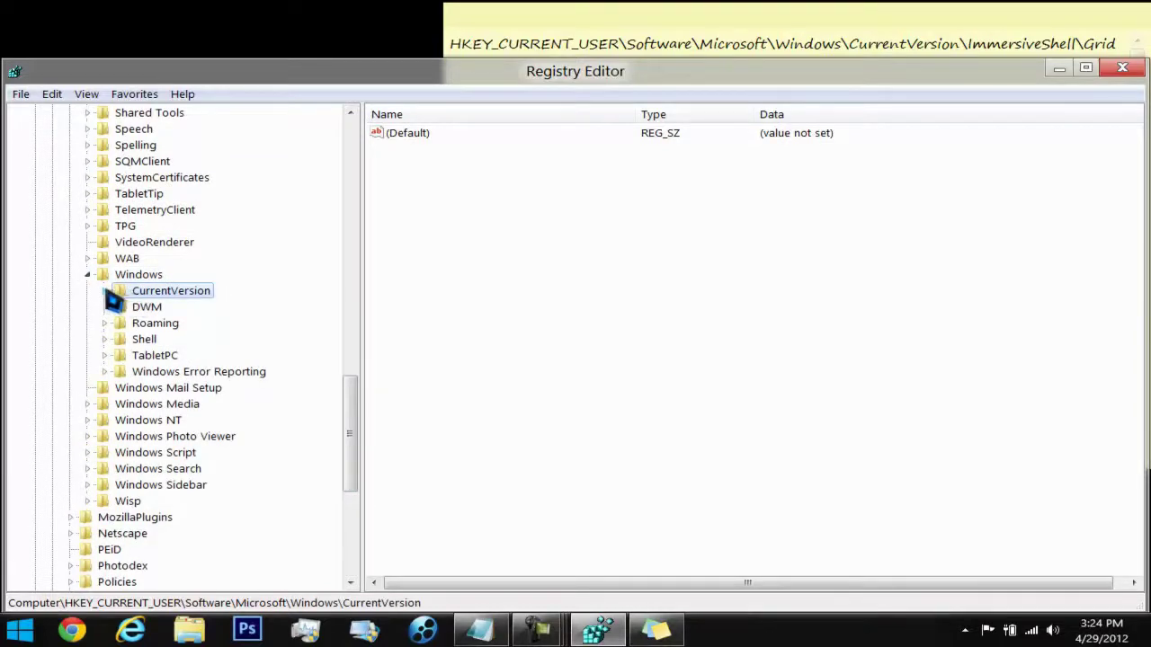
pyautogui.click(105, 291)
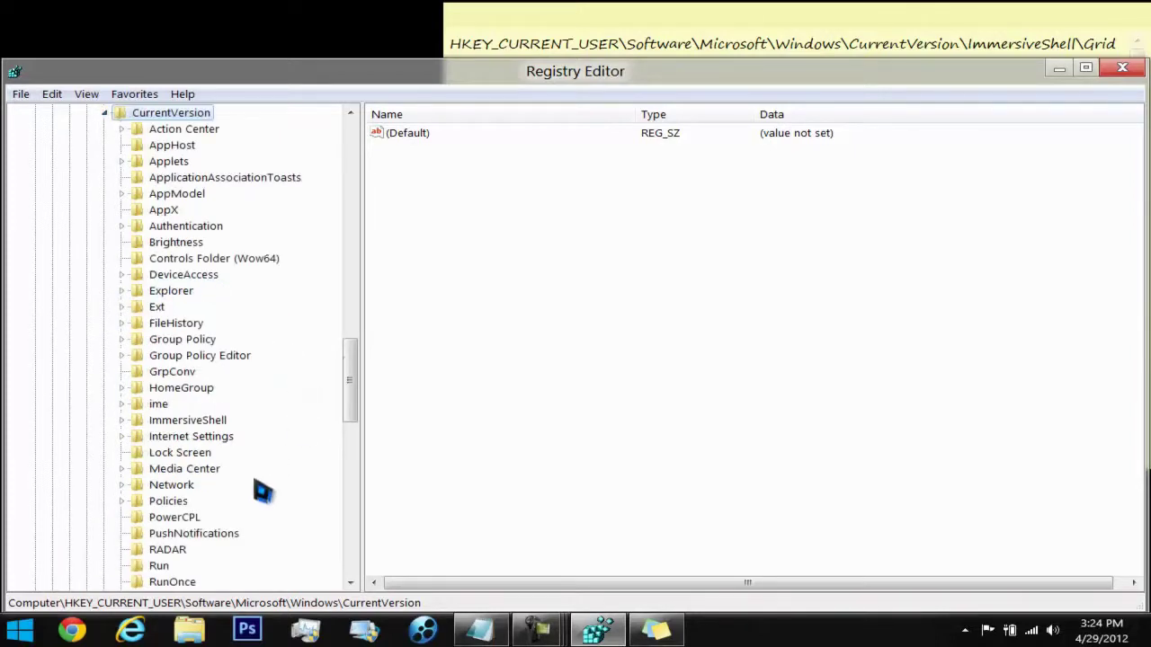
pyautogui.click(214, 421)
pyautogui.click(124, 421)
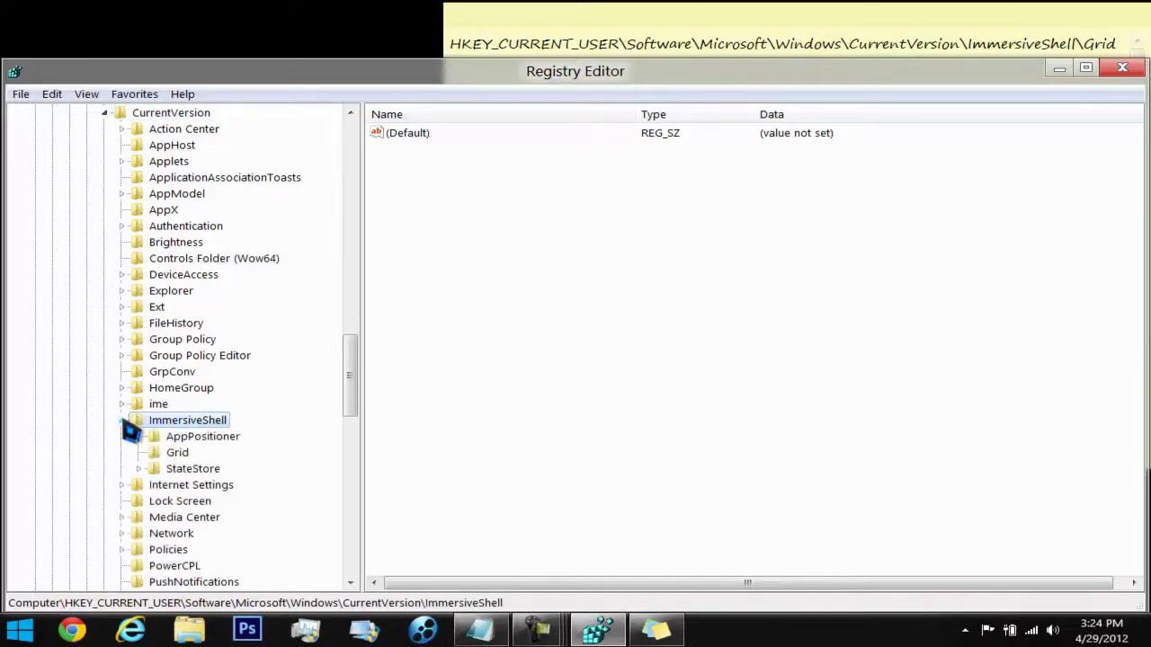
pyautogui.click(168, 459)
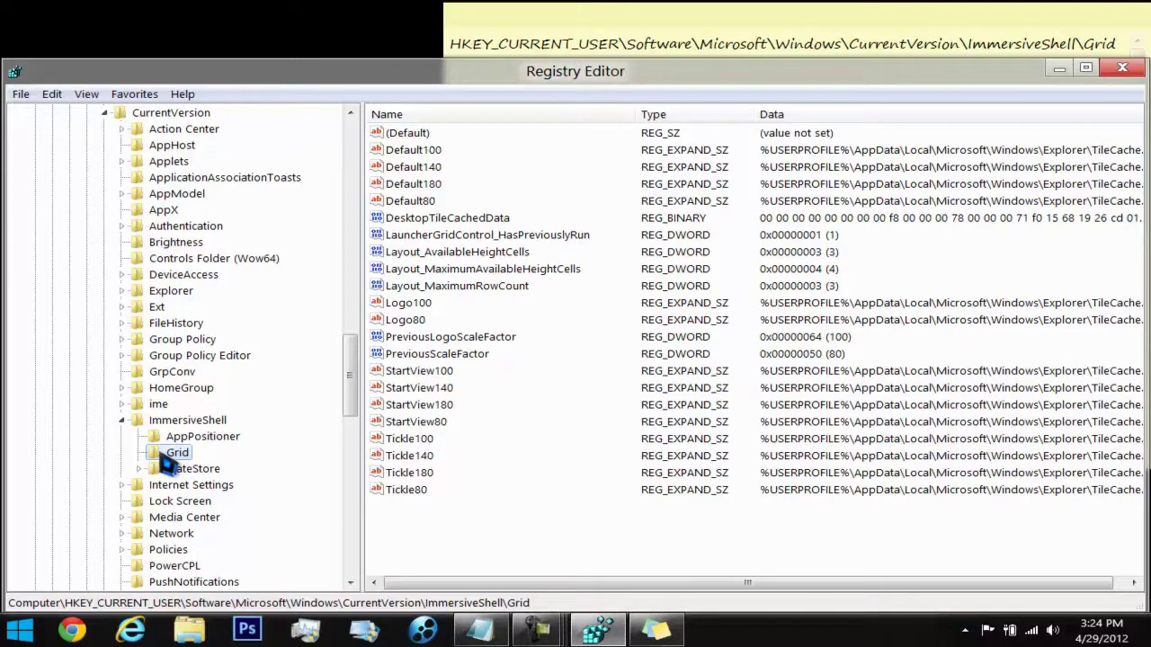
# - Check the sticky note's table of row counts per screen resolution and the tile rows on the Start screen
pyautogui.click(706, 36)
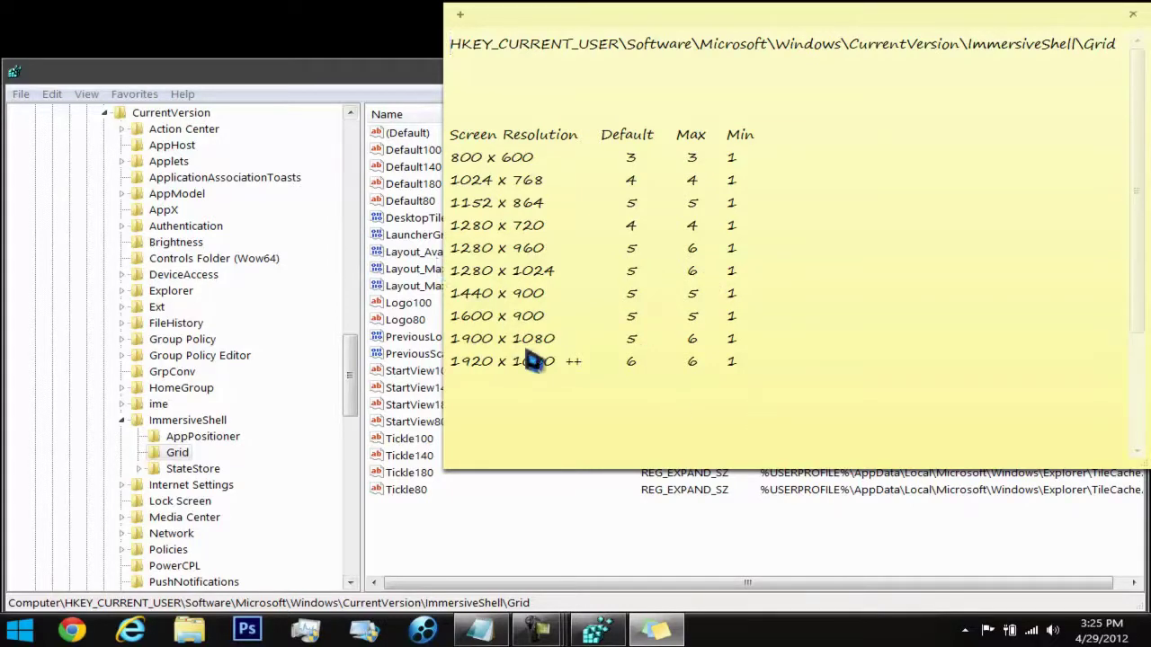
pyautogui.click(388, 89)
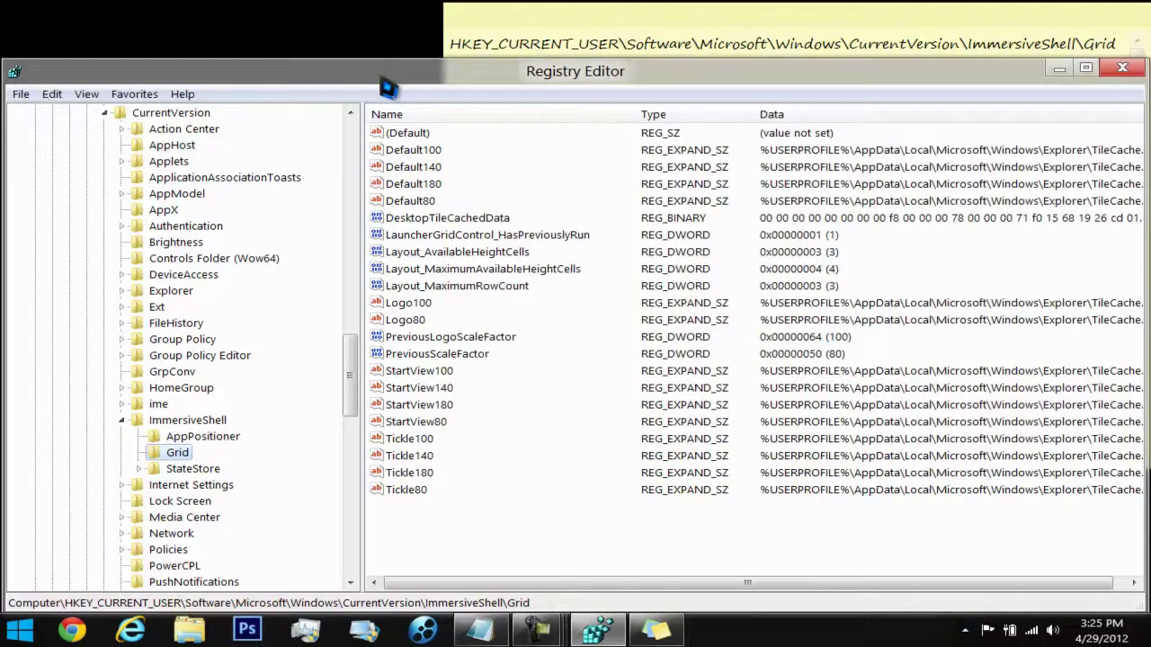
pyautogui.press('super')
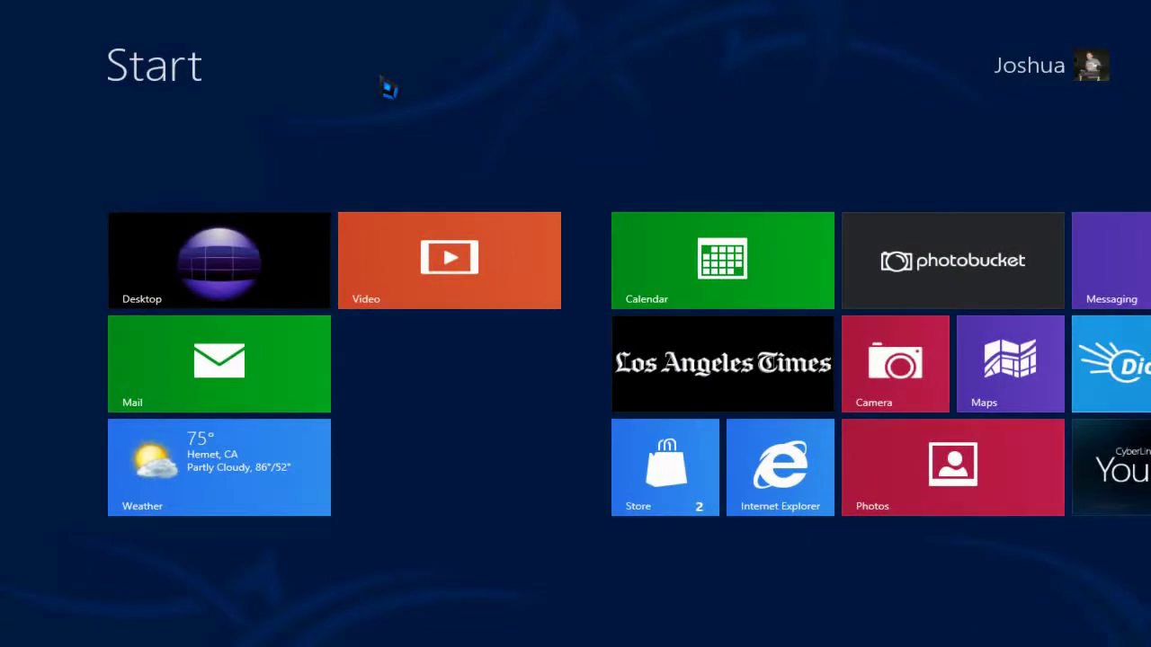
pyautogui.press('super')
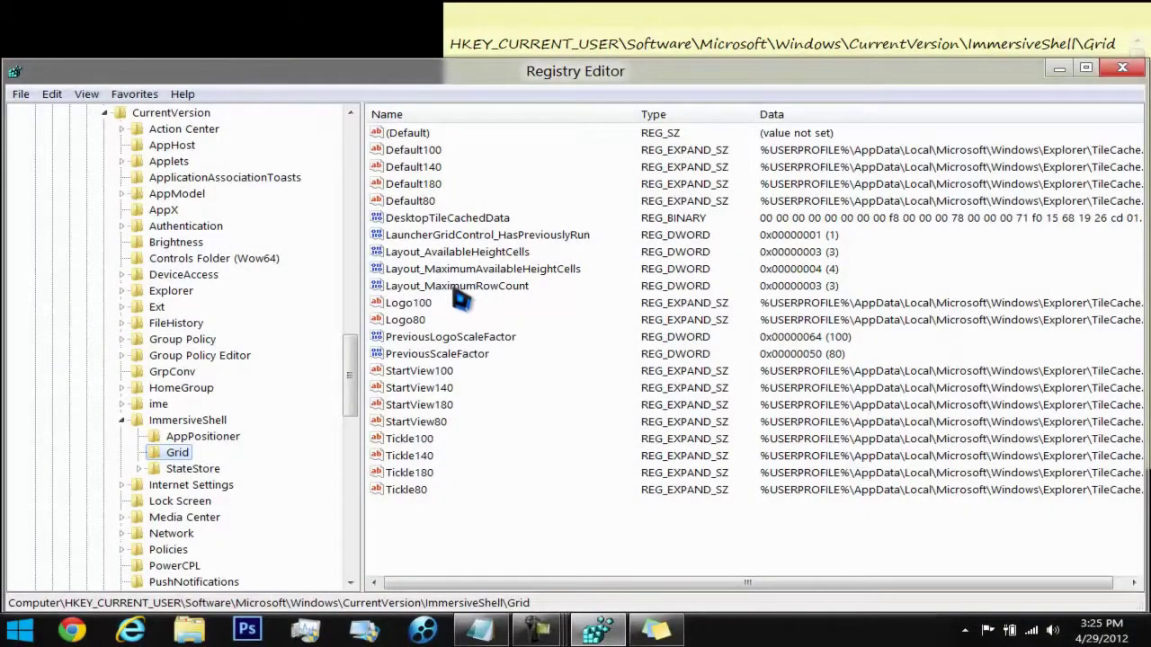
# - Create a DWORD (32-bit) value in the Grid key and try to name it Layout_MaximumRowCount
pyautogui.click(459, 287)
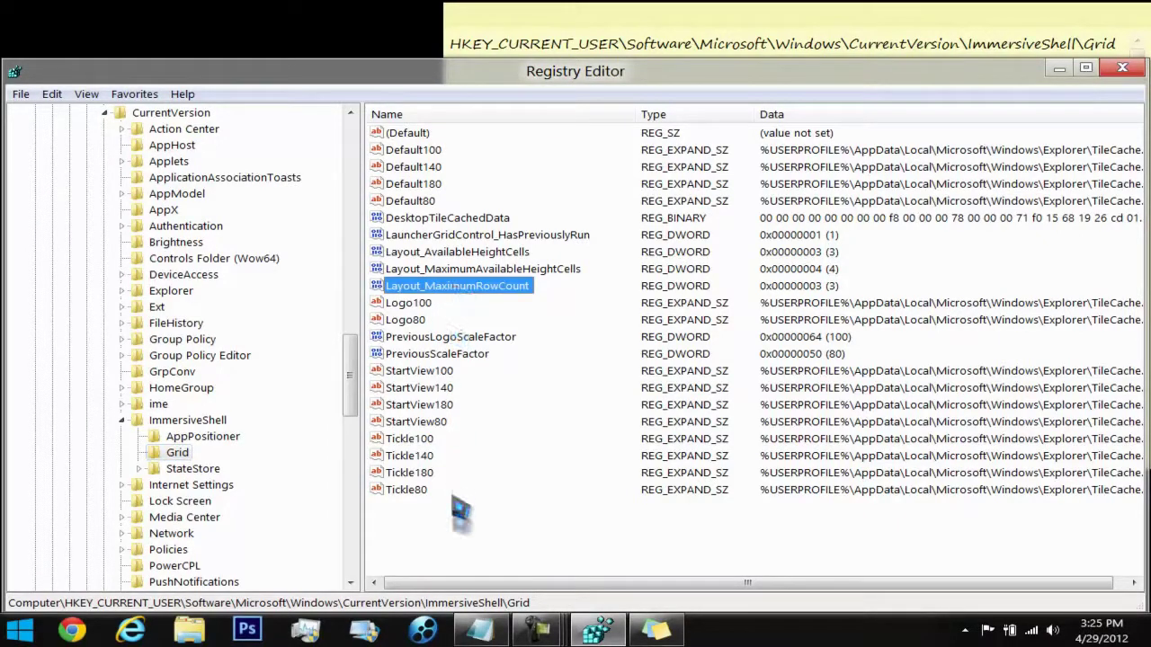
pyautogui.rightClick(464, 536)
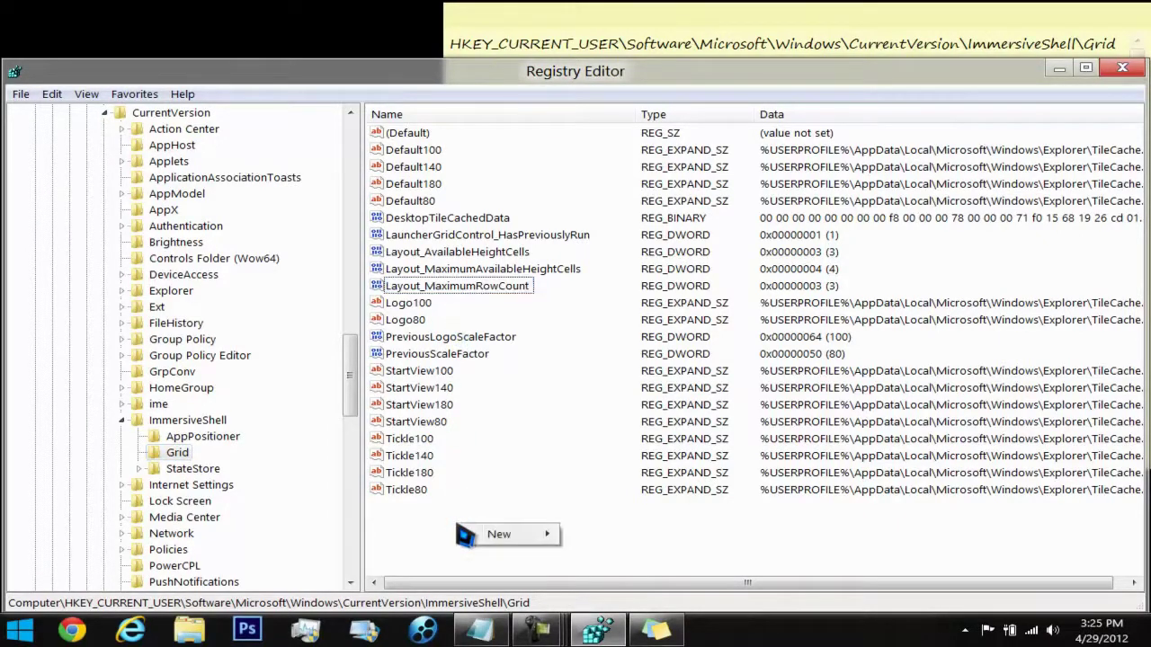
pyautogui.moveTo(501, 534)
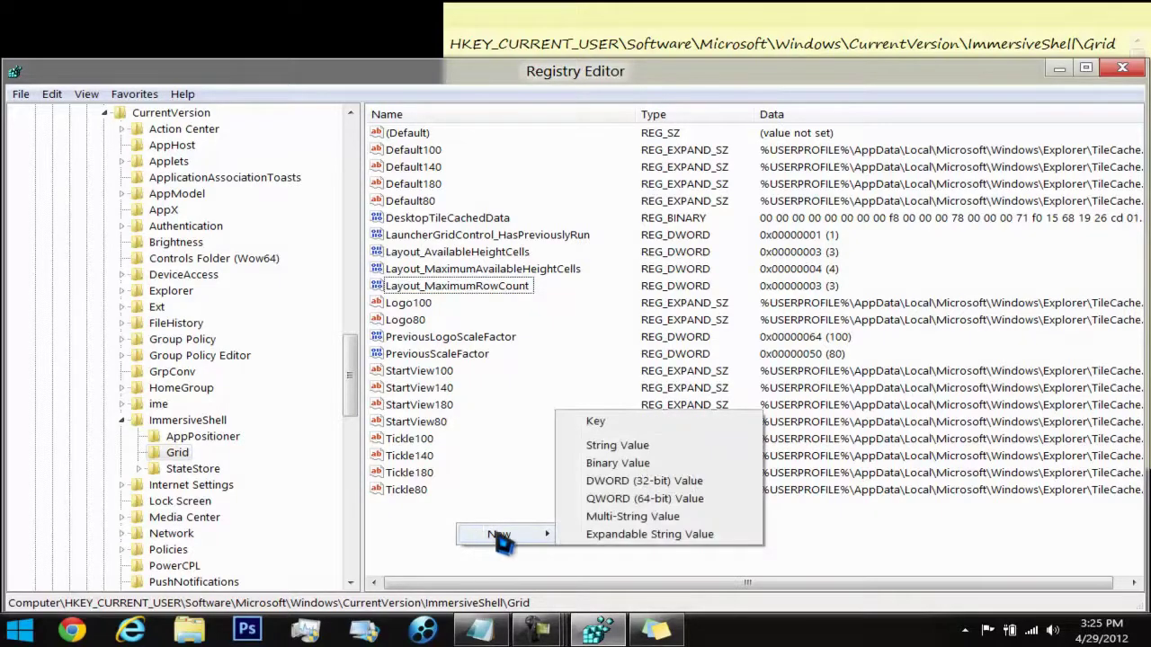
pyautogui.click(619, 486)
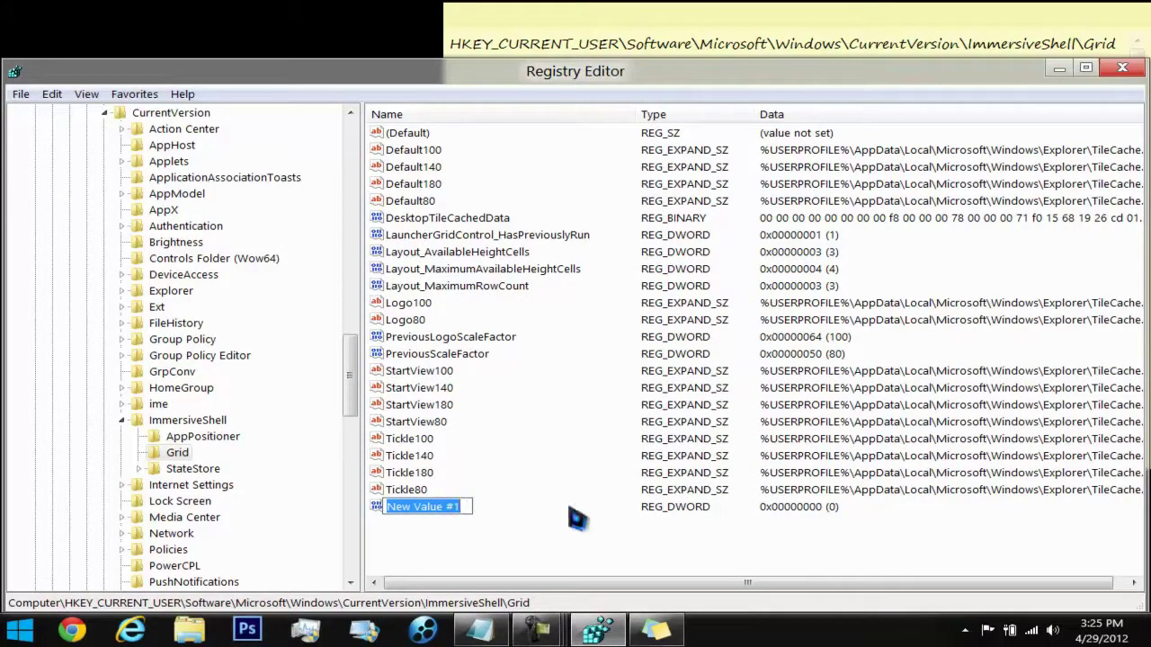
pyautogui.write('Layout')
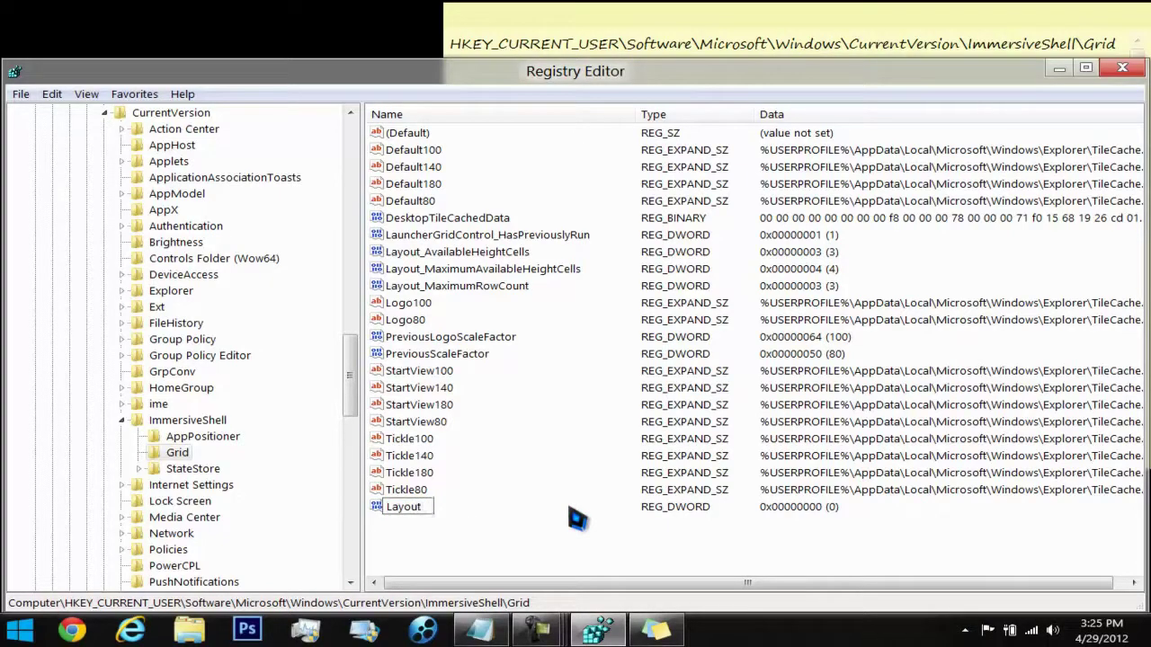
pyautogui.write('_')
pyautogui.write('MaximumRowCount')
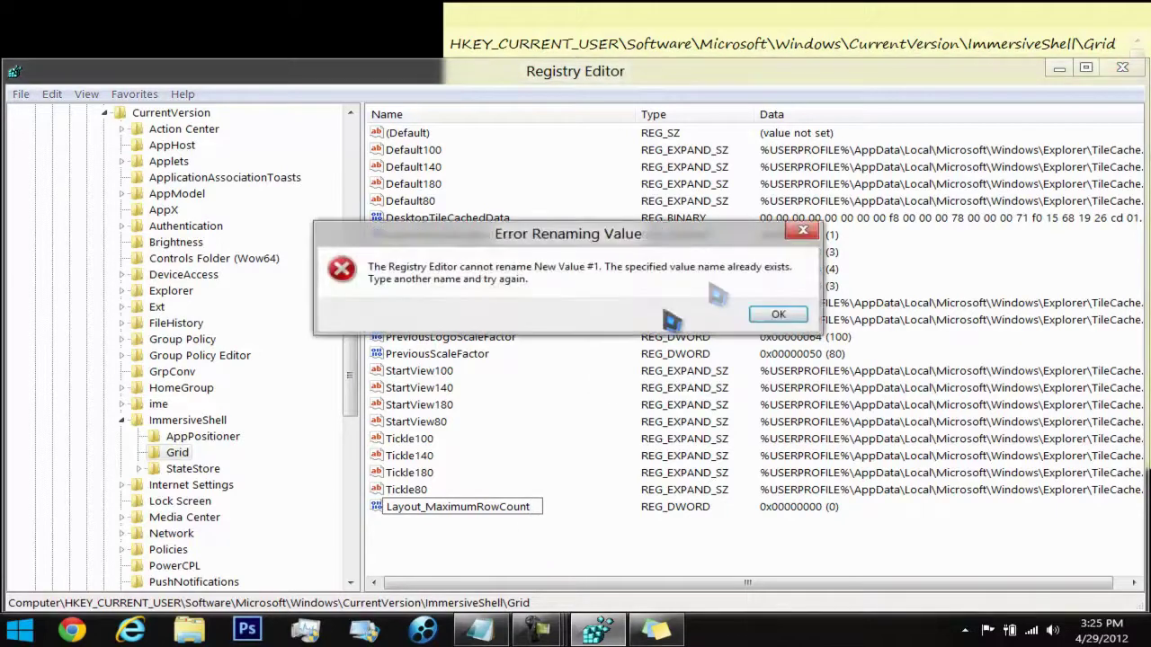
pyautogui.click(773, 315)
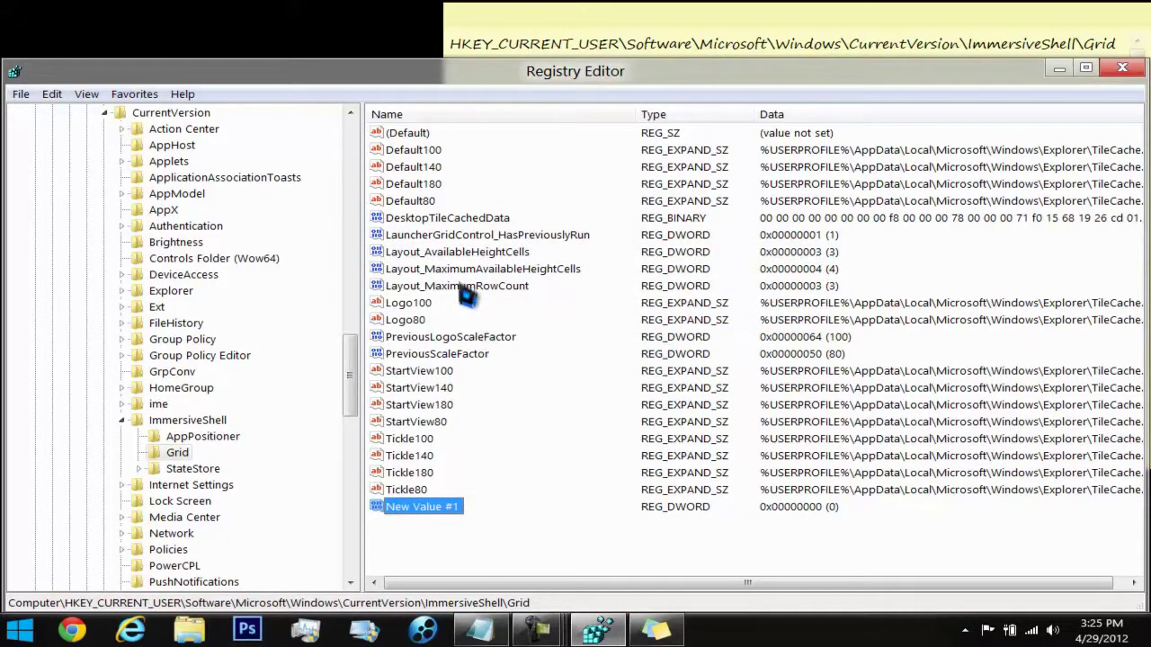
# - Set the value data of the existing Layout_MaximumRowCount entry to 4
pyautogui.click(464, 288)
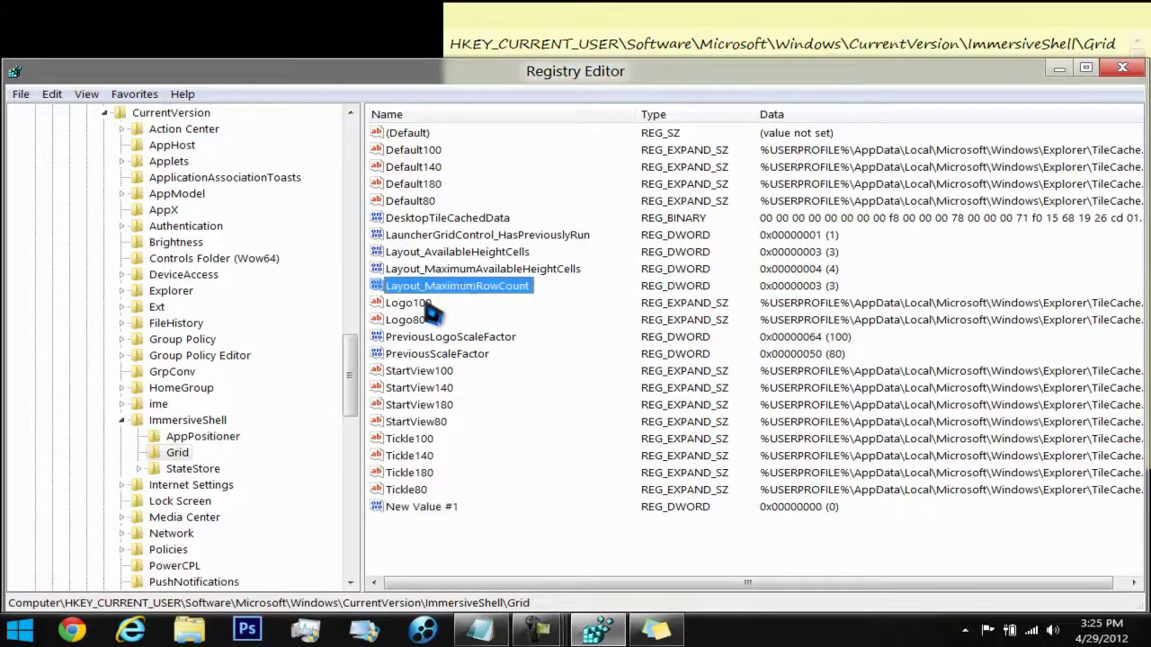
pyautogui.rightClick(445, 297)
pyautogui.click(462, 295)
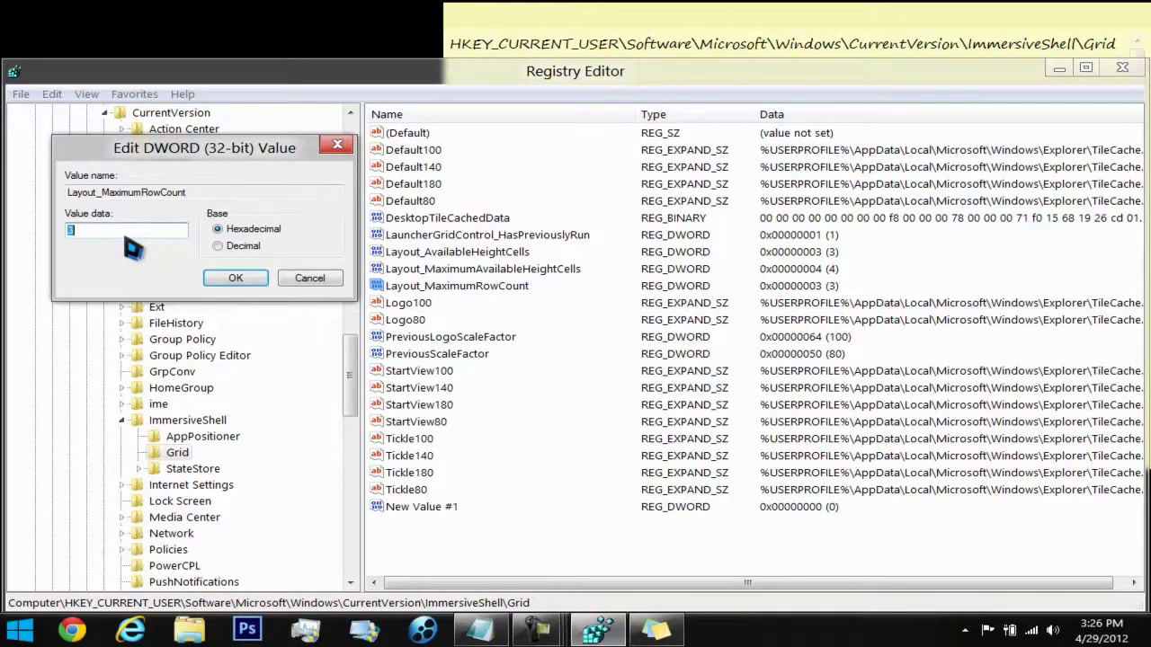
pyautogui.write('4')
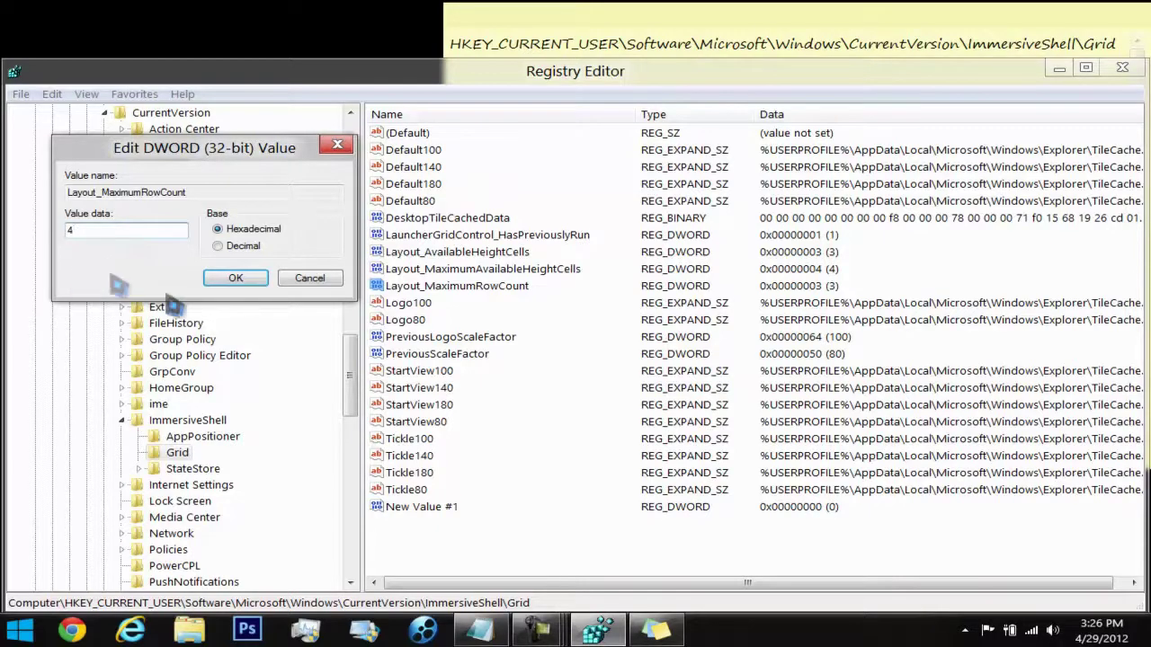
pyautogui.click(231, 280)
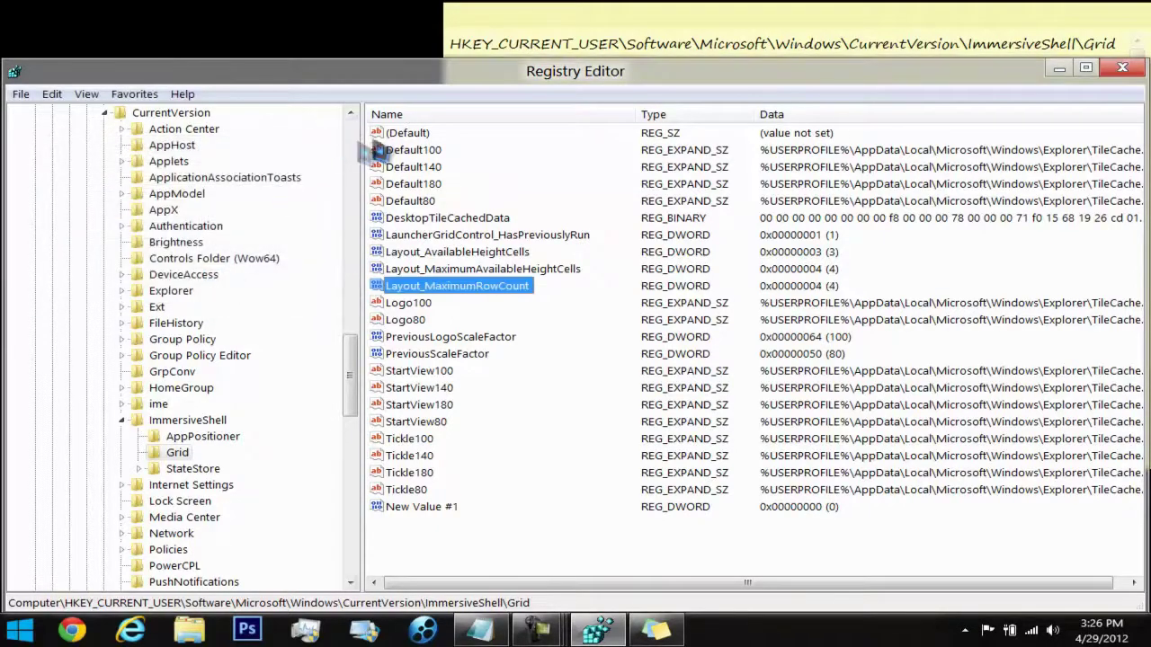
# - Exit the Registry Editor and open the Start screen to check its tile rows
pyautogui.click(21, 94)
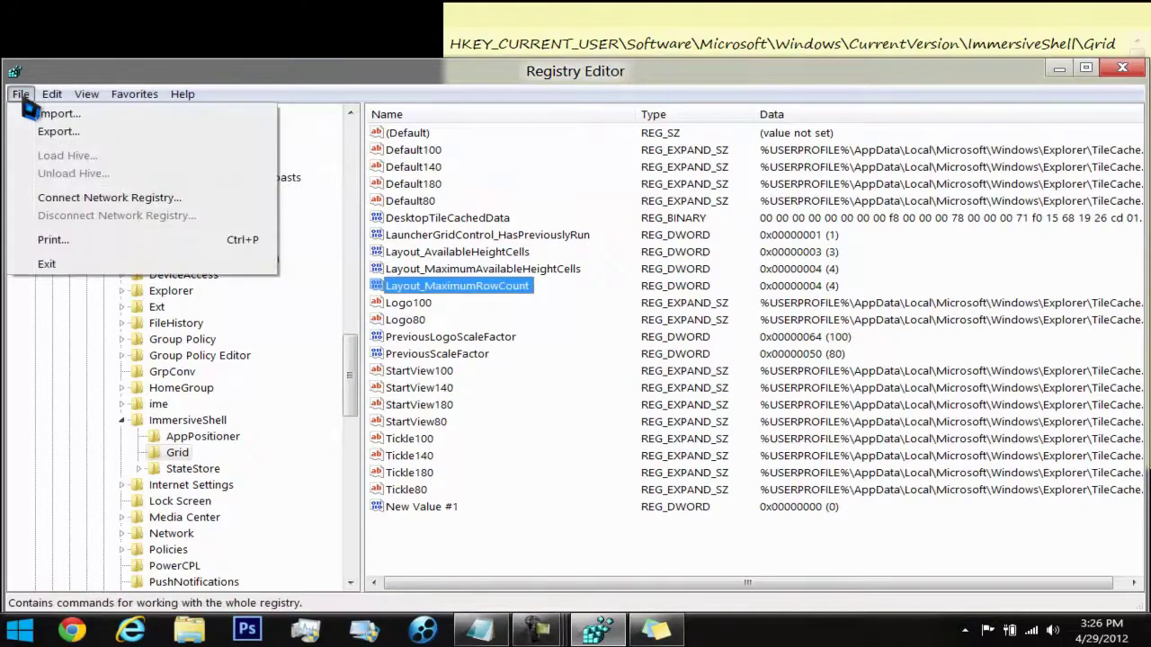
pyautogui.click(47, 264)
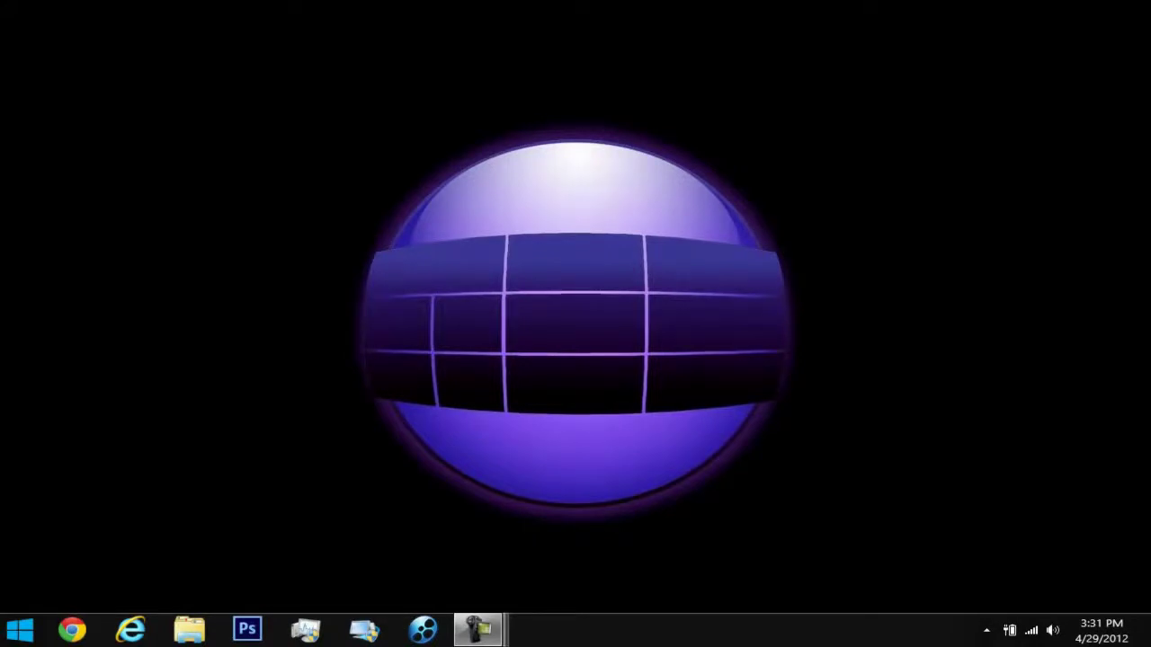
pyautogui.press('super')
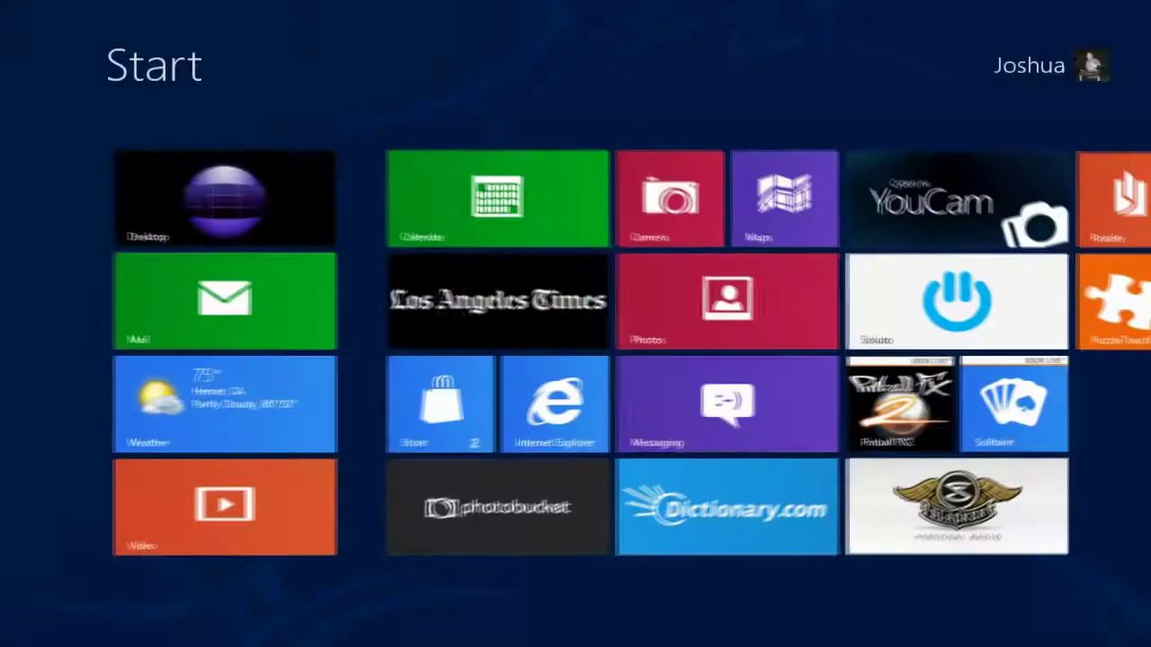